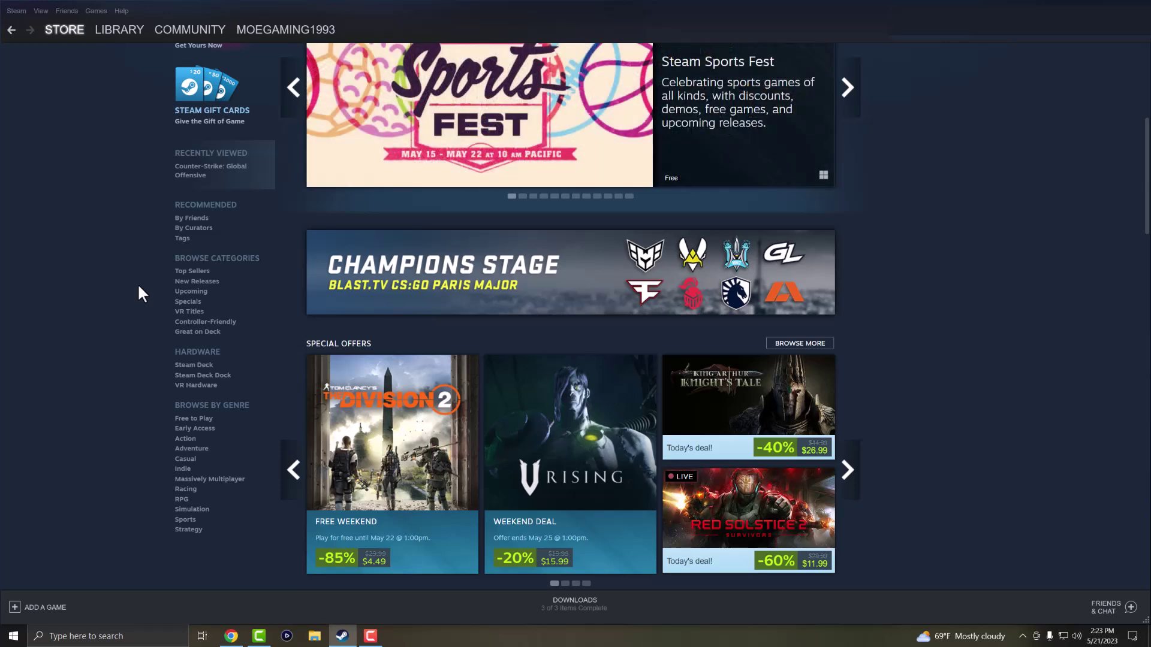
Open Steam Settings on the Downloads page to view the current download region.
{"action": "left_click", "coordinate": [14, 11]}
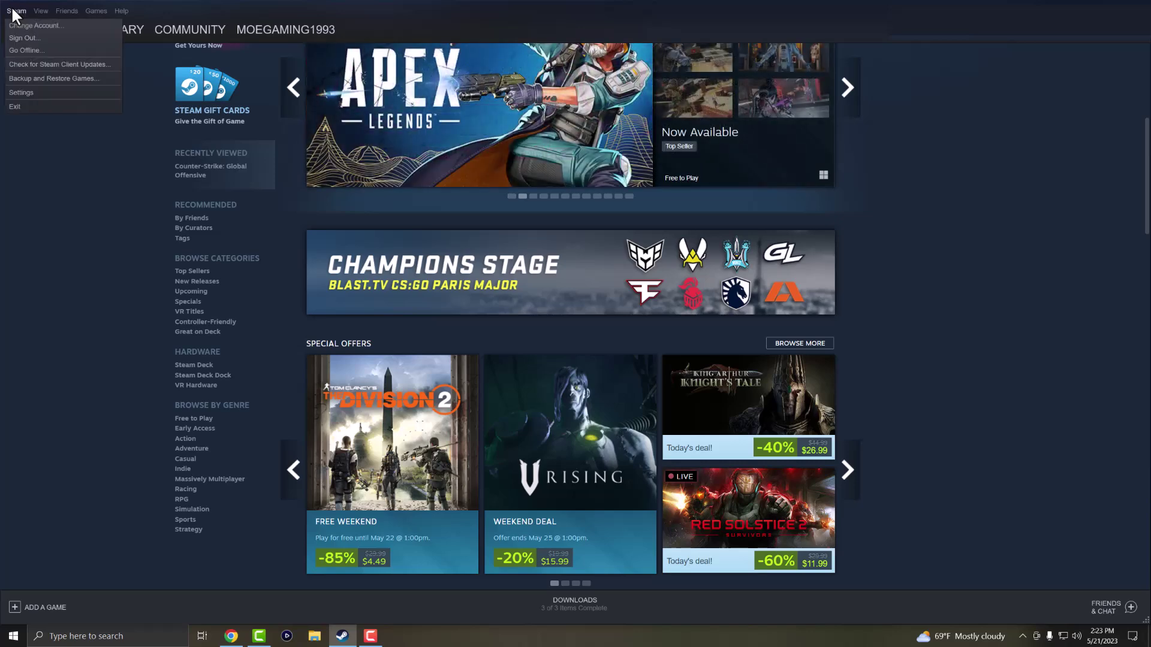
{"action": "left_click", "coordinate": [53, 90]}
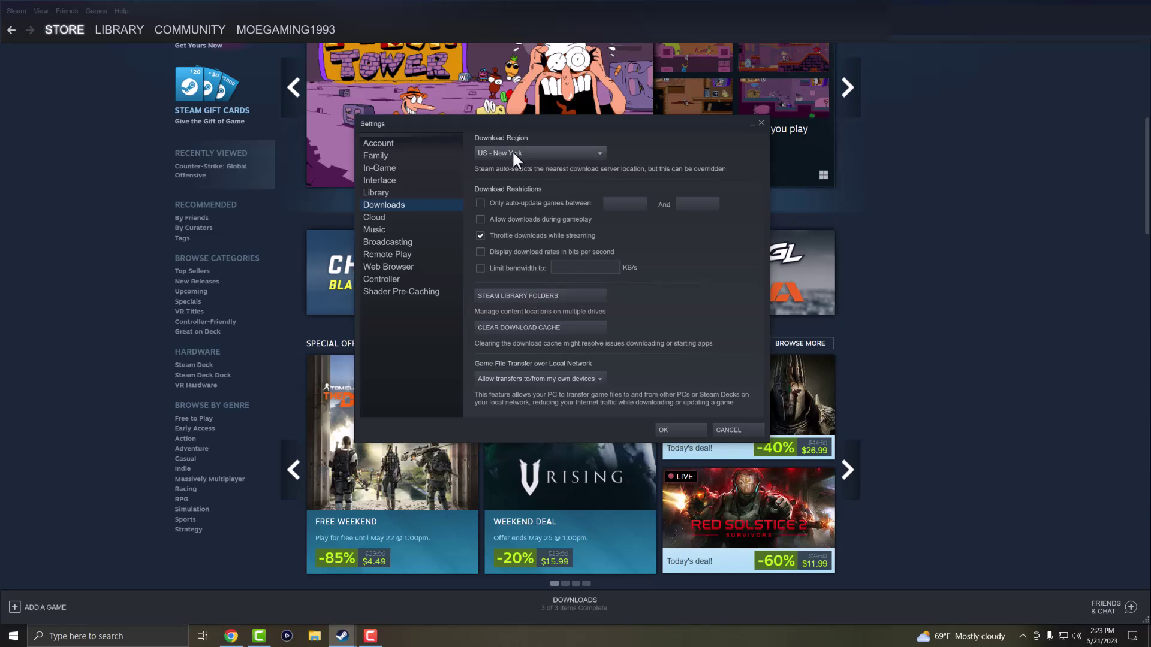
{"action": "left_click", "coordinate": [530, 151]}
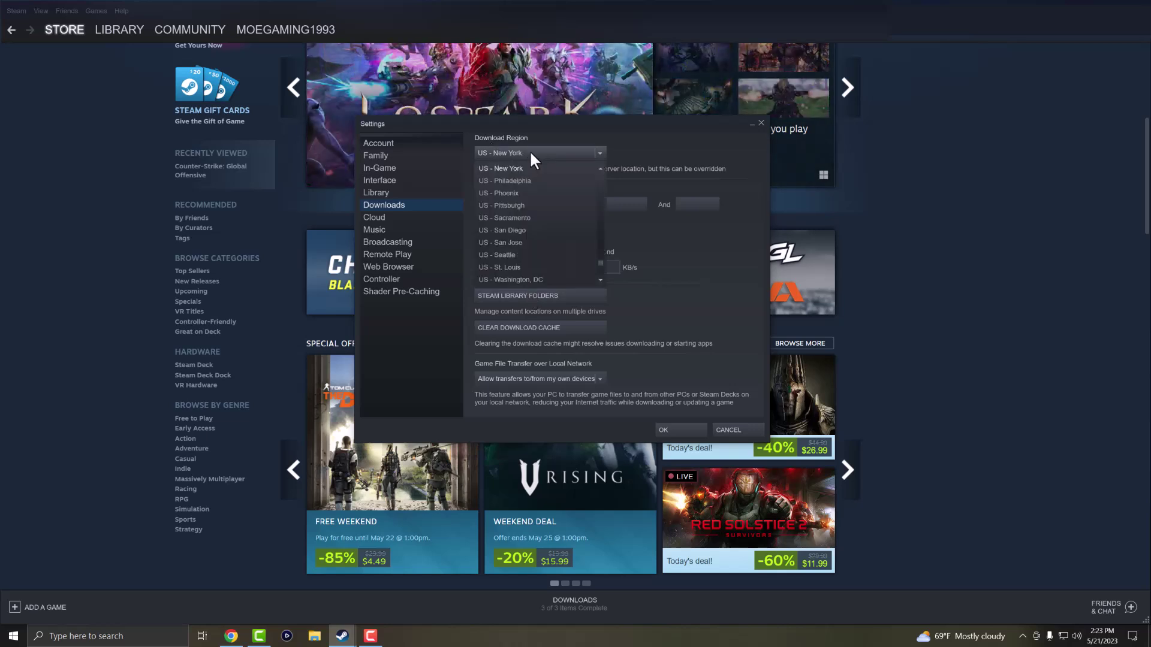
{"action": "left_click", "coordinate": [530, 151]}
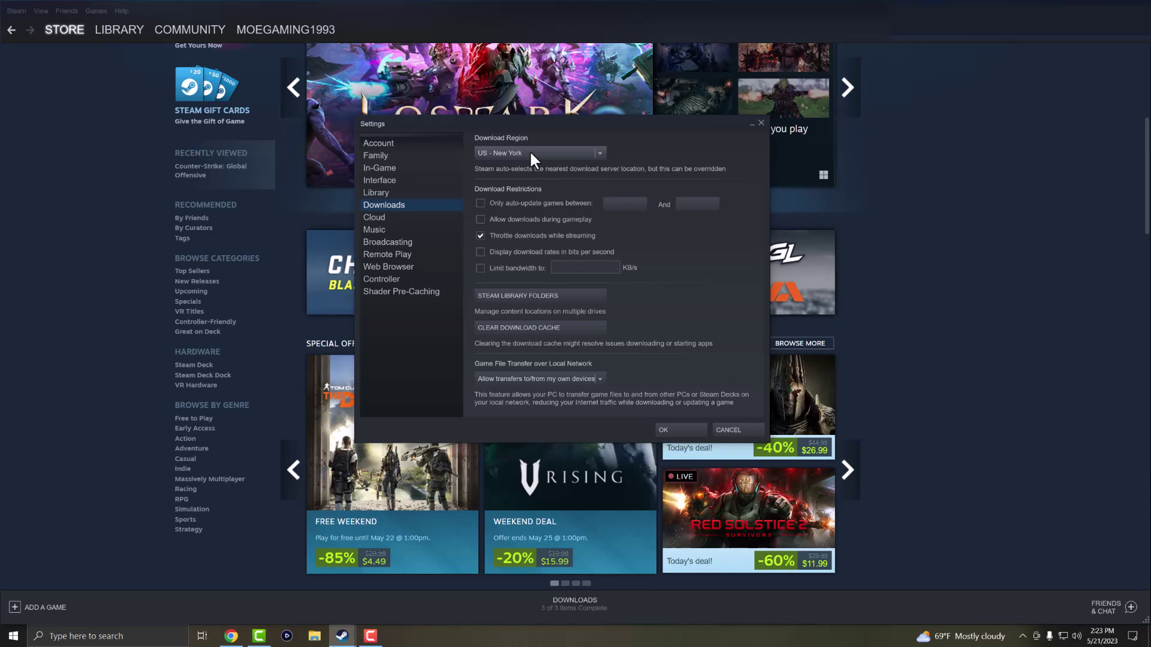
{"action": "left_click", "coordinate": [530, 150]}
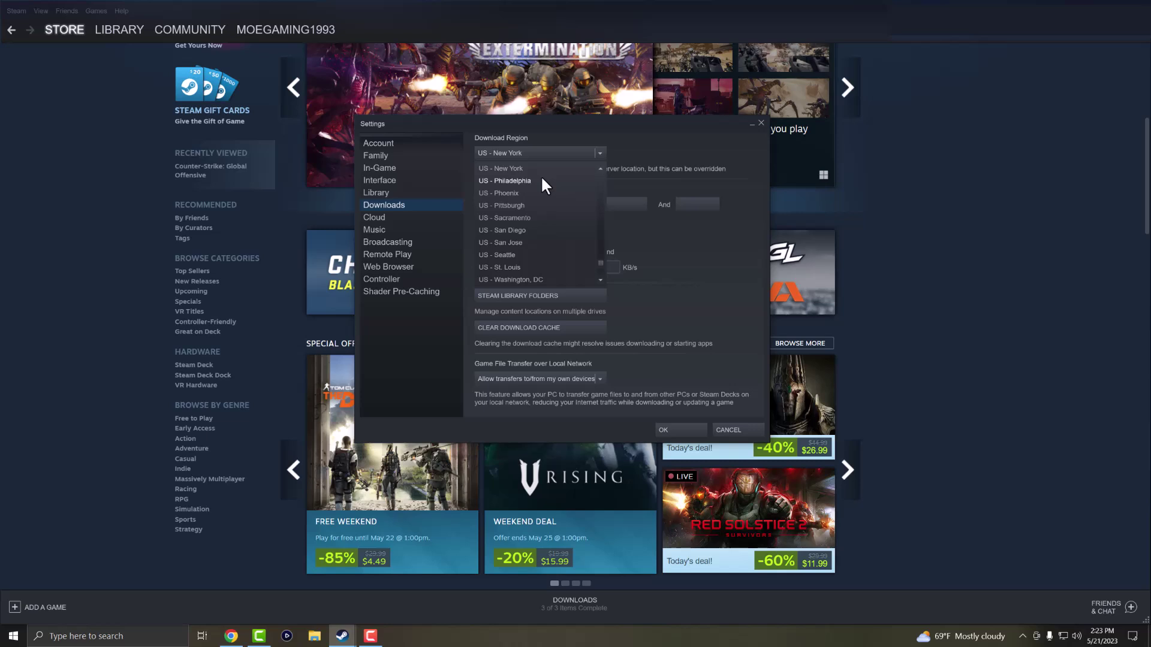
{"action": "left_click", "coordinate": [643, 150]}
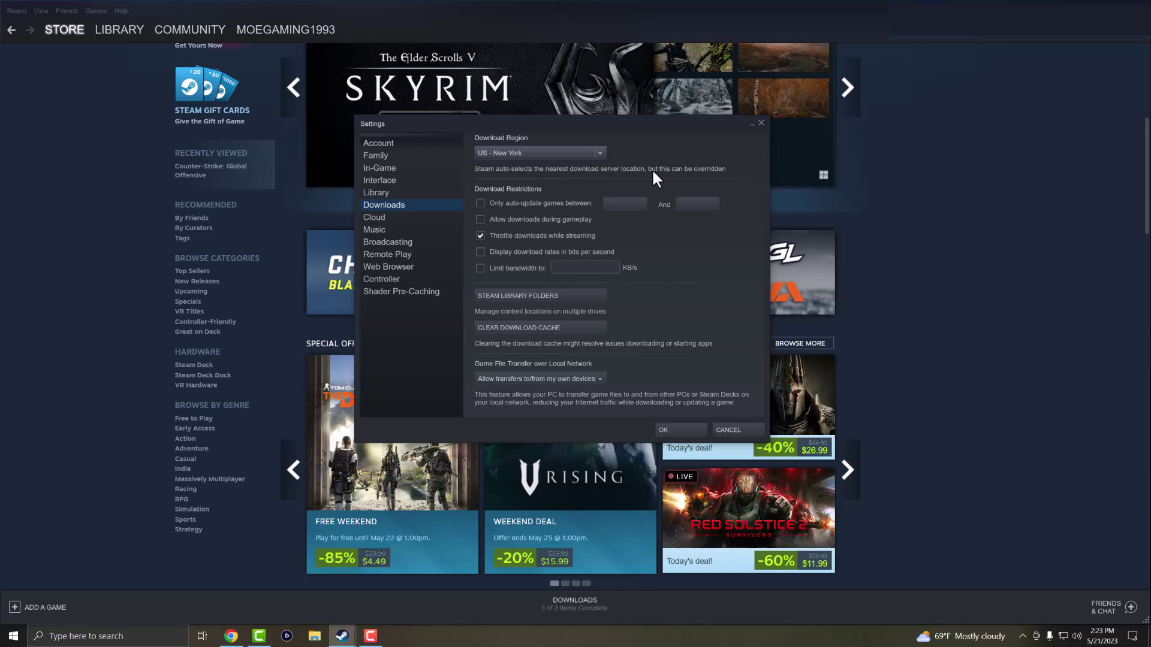
Repair the C:\Program Files (x86)\Steam library folder and dismiss the repair report.
{"action": "left_click", "coordinate": [599, 300]}
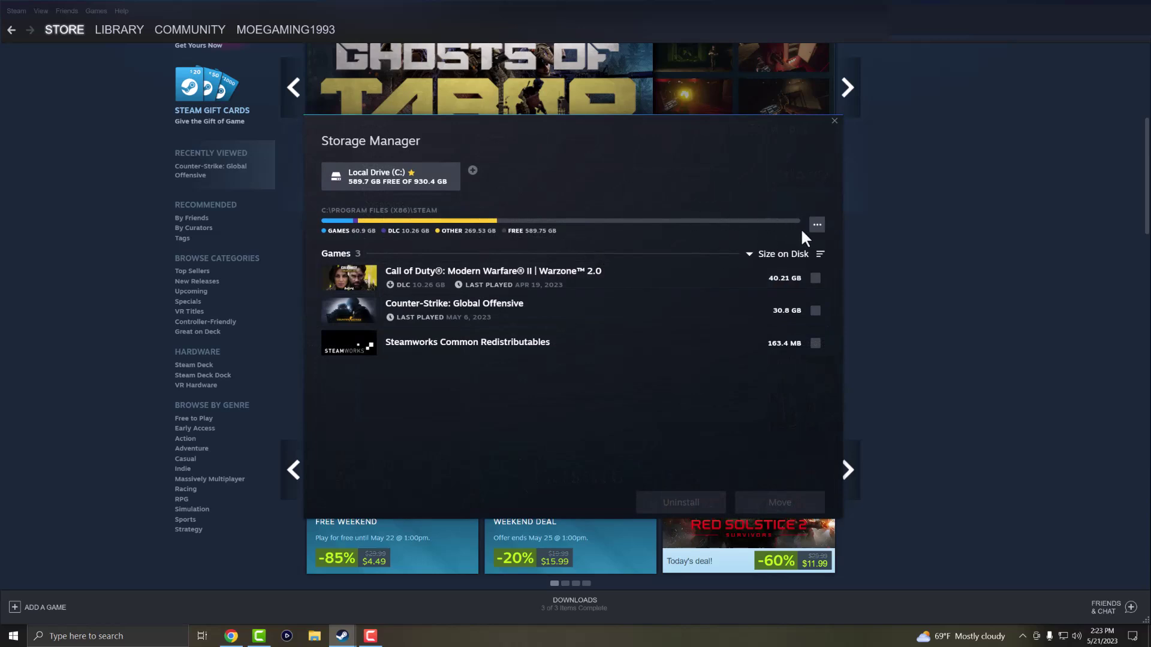
{"action": "left_click", "coordinate": [817, 223]}
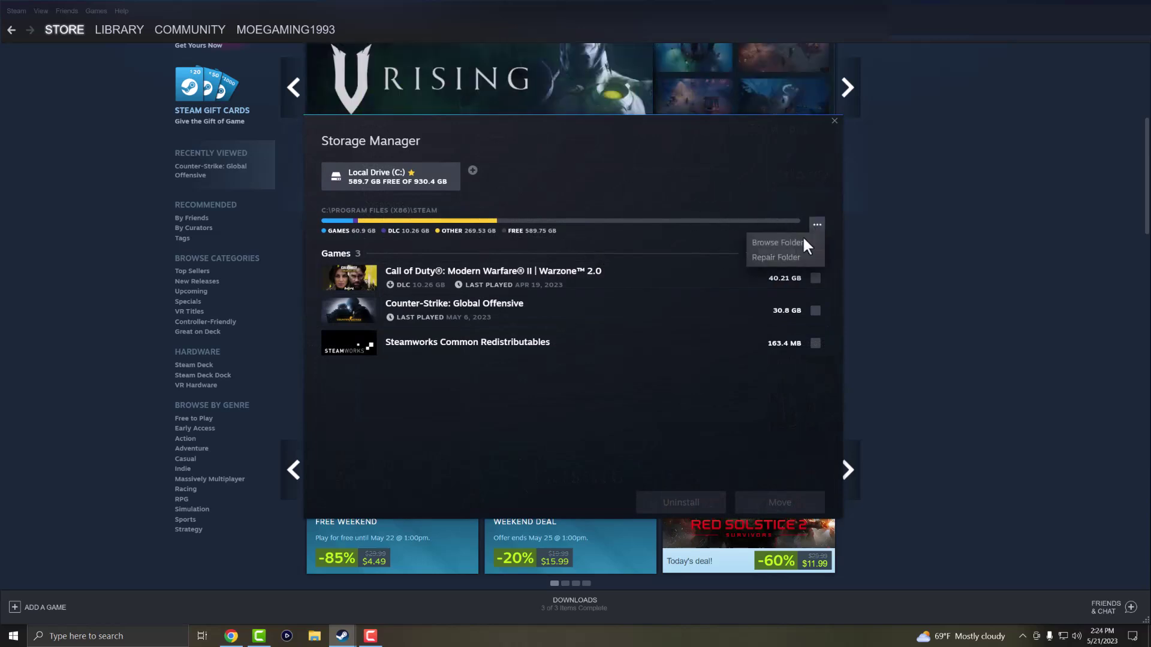
{"action": "left_click", "coordinate": [778, 257]}
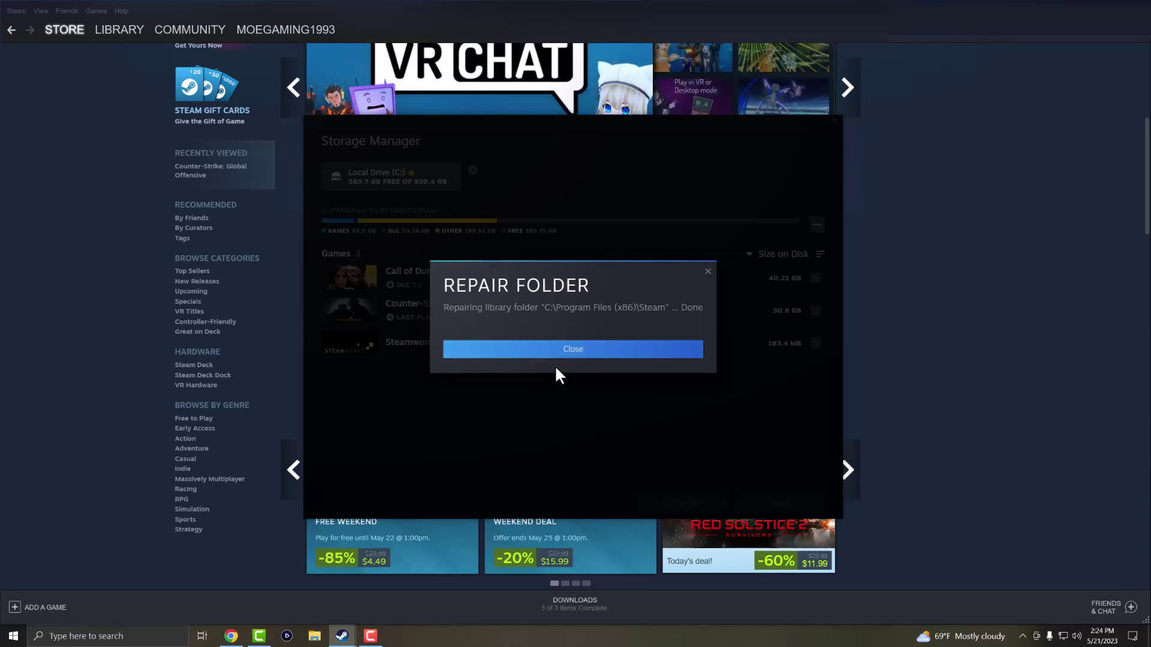
{"action": "left_click", "coordinate": [559, 352]}
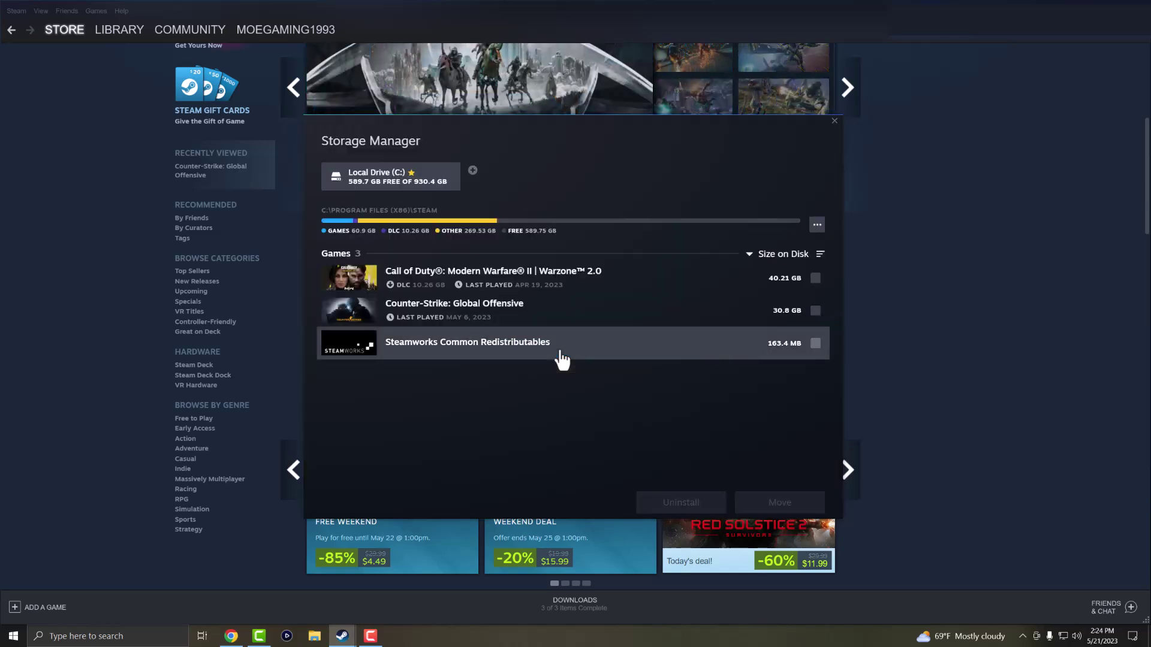
Close the Storage Manager and request clearing the download cache from Downloads settings.
{"action": "left_click", "coordinate": [835, 121]}
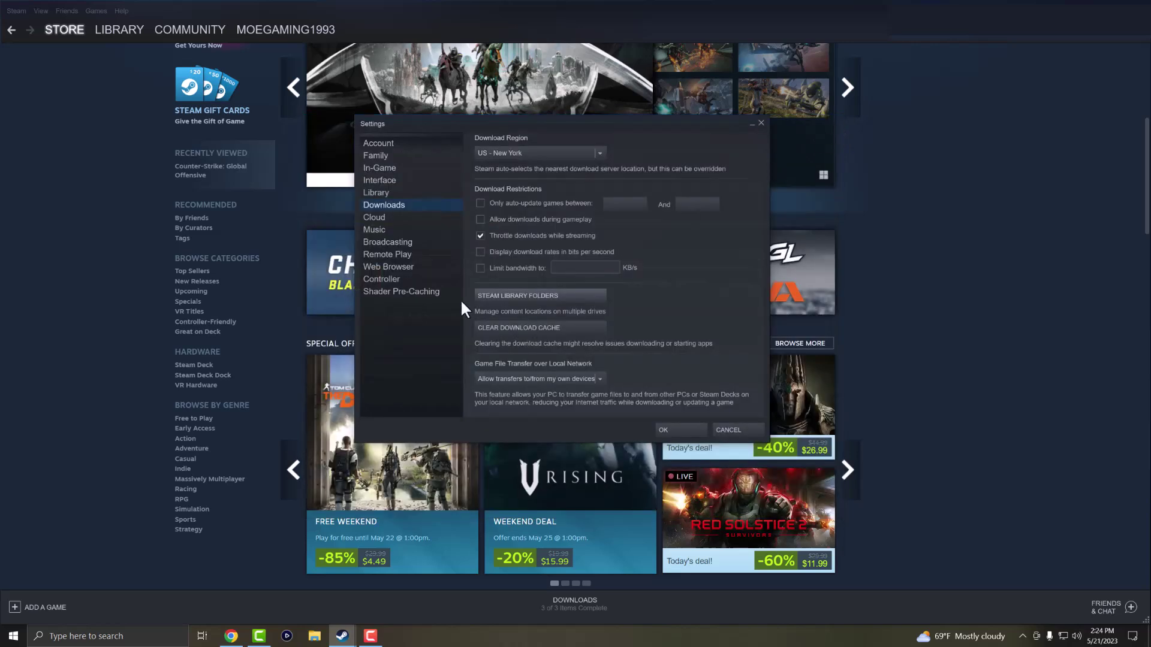
{"action": "left_click", "coordinate": [515, 327]}
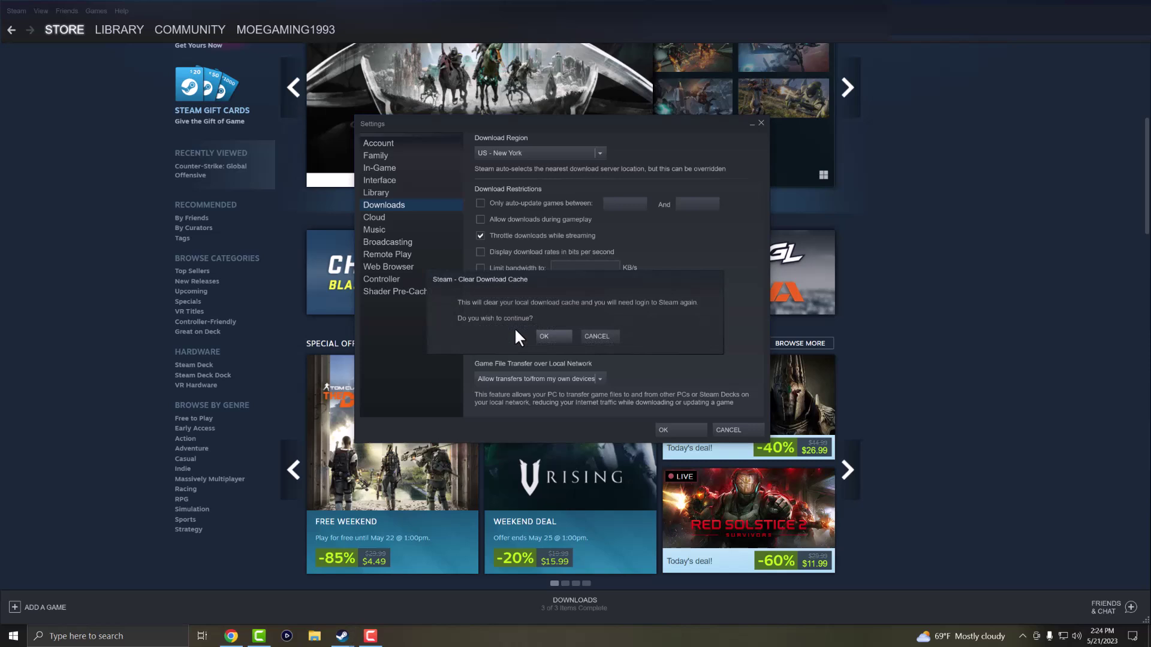